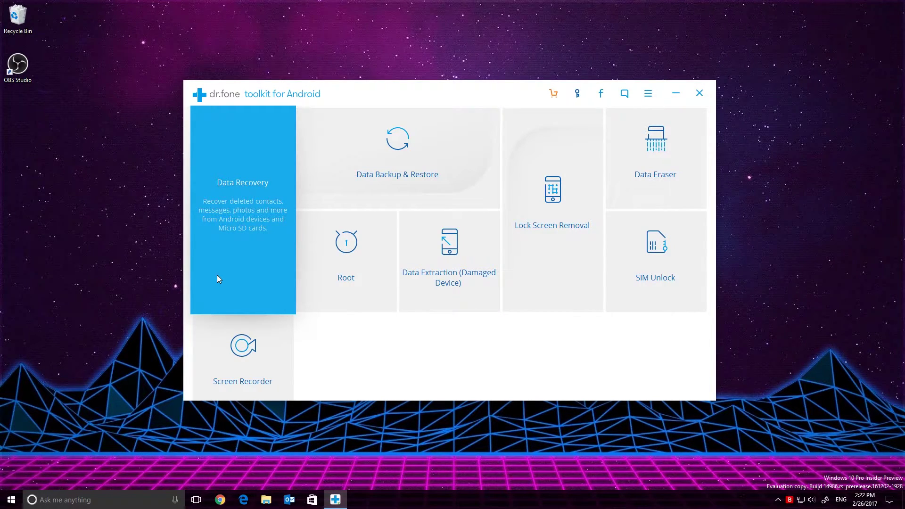
Start the Data Recovery feature from the toolkit home screen
click(217, 278)
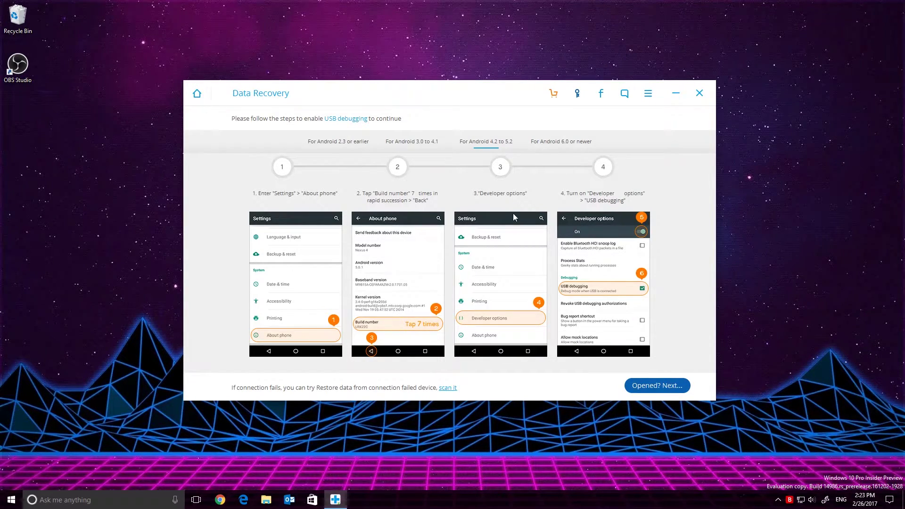
Review the USB debugging steps for each Android version, ending on Android 6.0 or newer, and continue
click(552, 141)
click(486, 141)
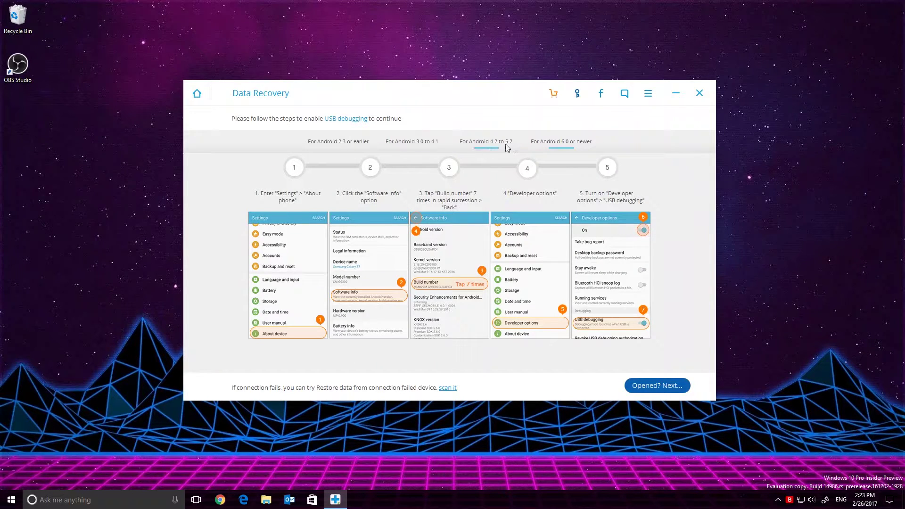
click(417, 144)
click(338, 141)
click(556, 142)
click(577, 144)
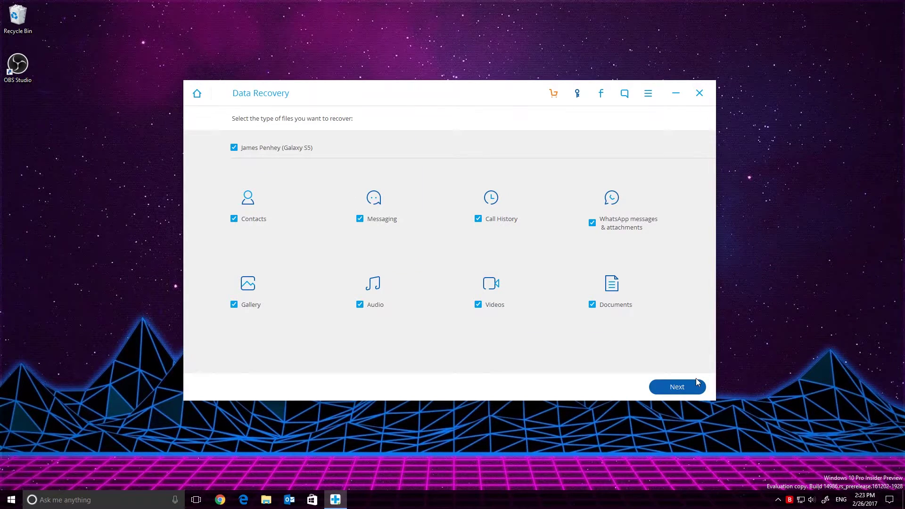
Re-tick Documents and Videos so all file types stay selected, then proceed to the rooting options
click(592, 306)
click(486, 307)
click(486, 307)
click(594, 306)
click(652, 391)
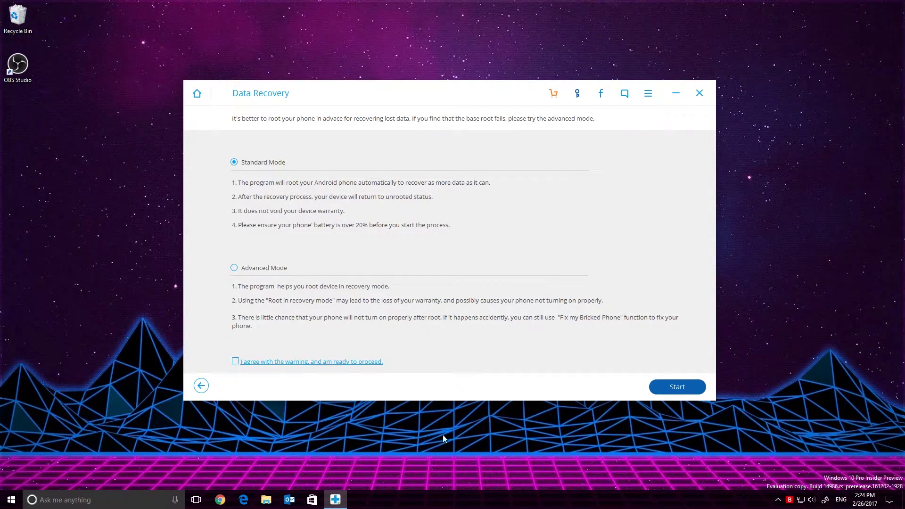
Choose Advanced Mode rooting with the warning accepted and start preparing the phone
click(251, 267)
click(677, 389)
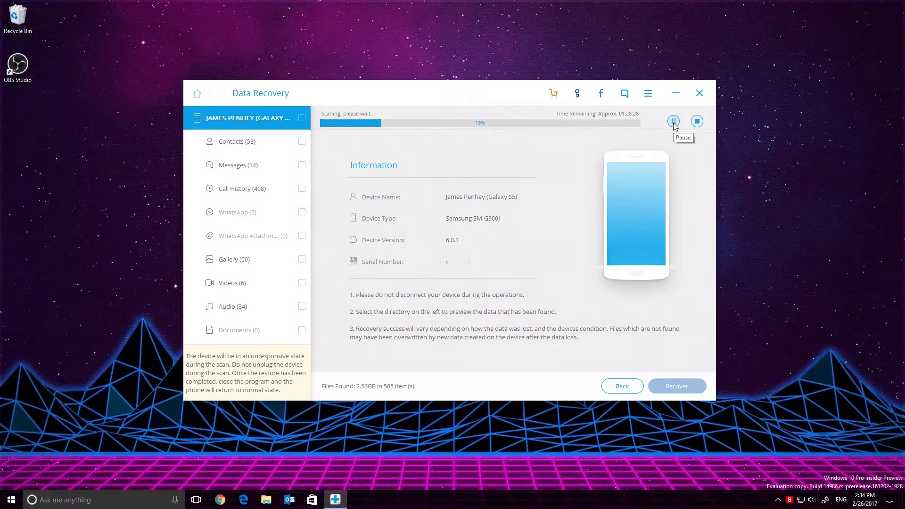
Pause the phone scan once it has found 565 items including 34 audio files
click(674, 122)
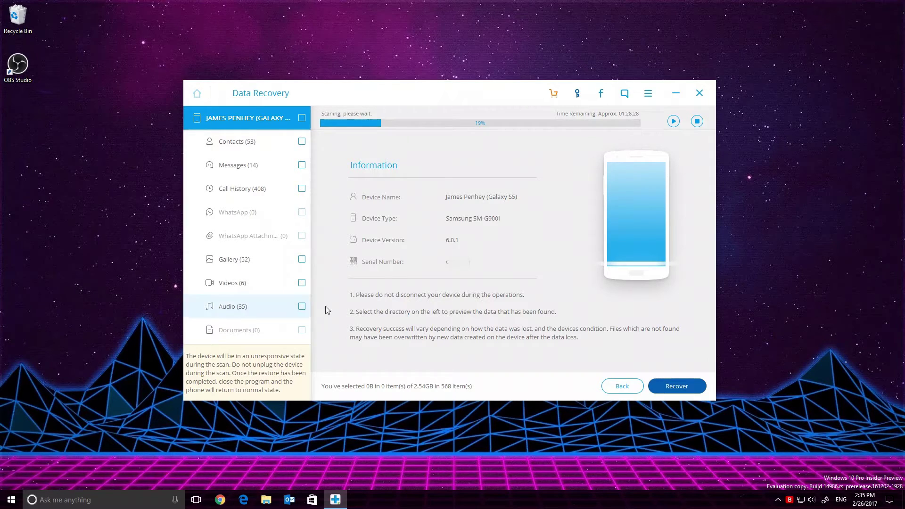
Recover the first three deleted audio files, including 00000001.m4a, into the Documents folder
click(230, 314)
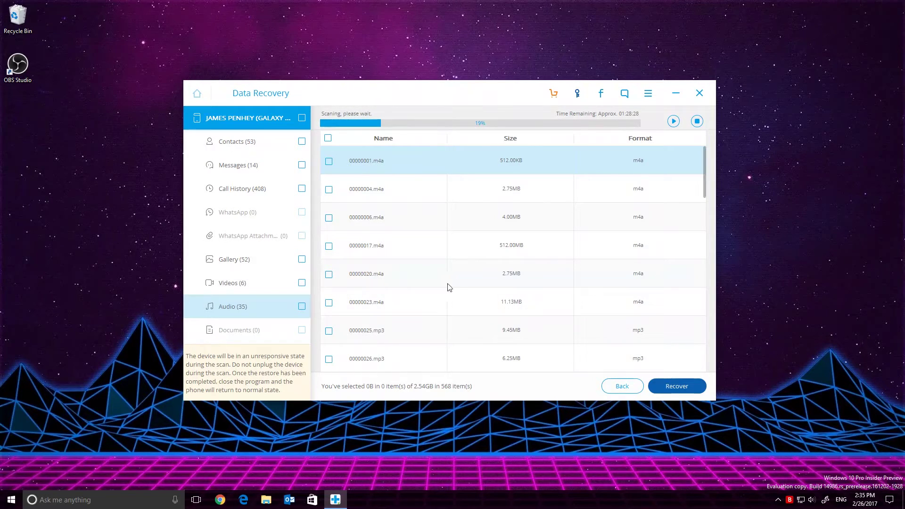
scroll(453, 286, down, 10)
scroll(525, 325, up, 10)
click(328, 161)
click(329, 189)
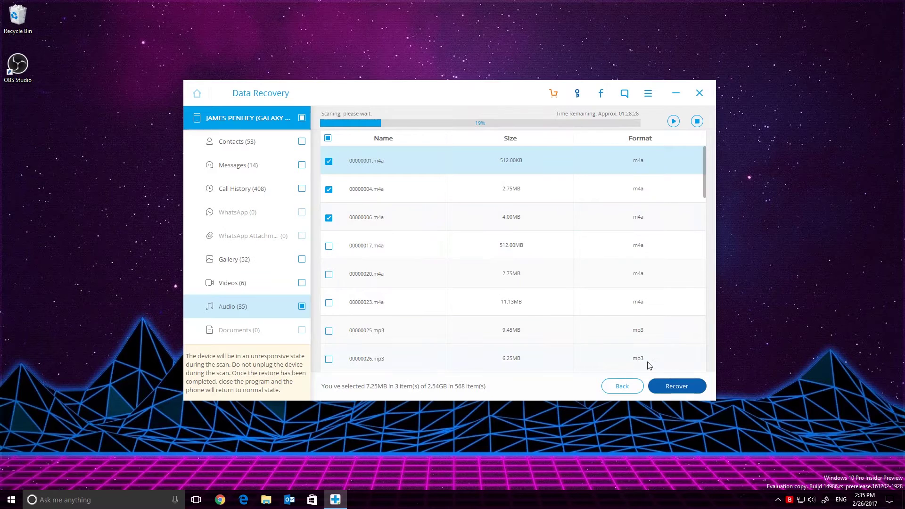
click(691, 388)
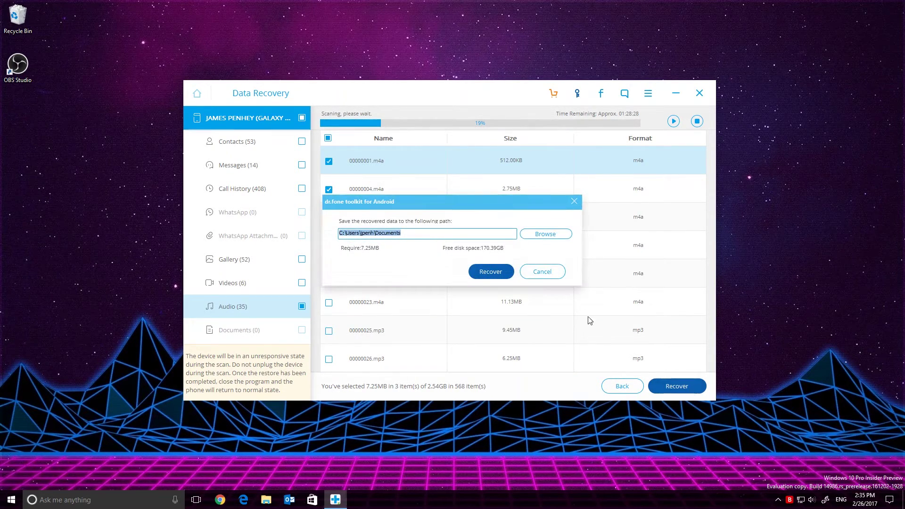
click(491, 273)
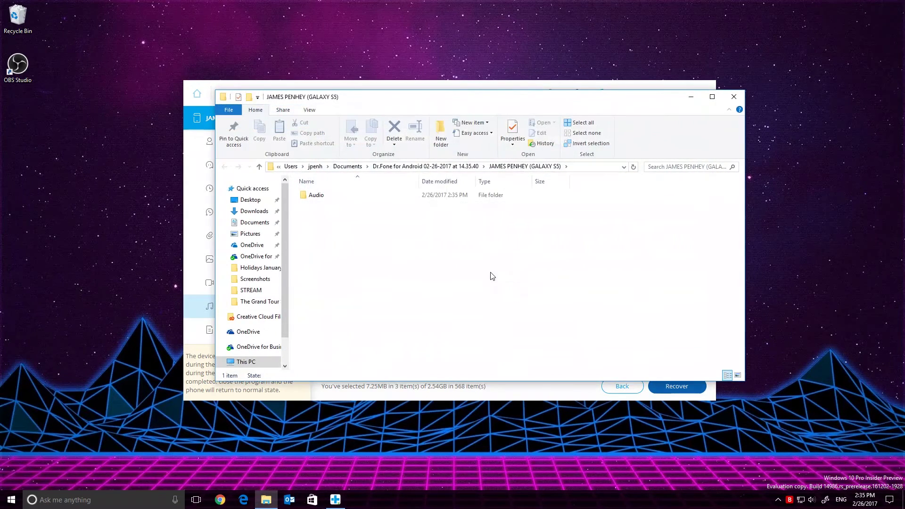
Verify the three recovered files in the Audio > M4A folder, then close File Explorer
double_click(394, 198)
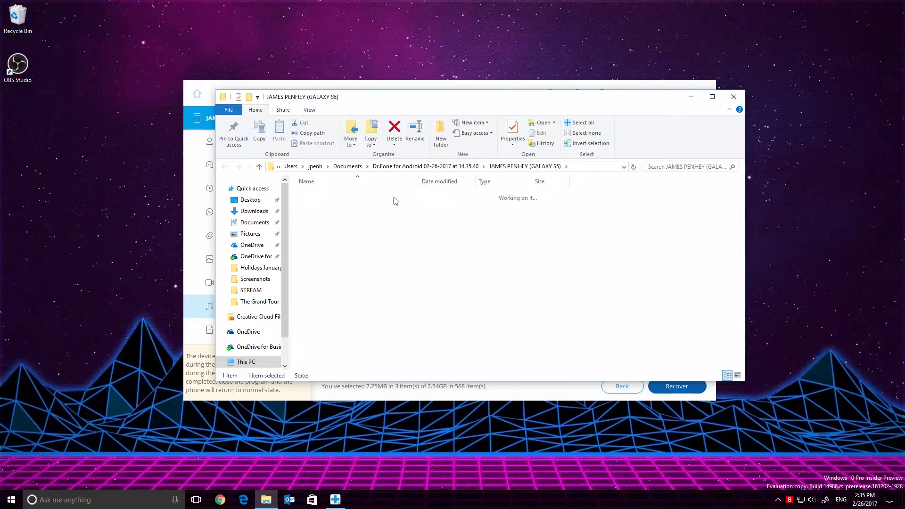
double_click(339, 196)
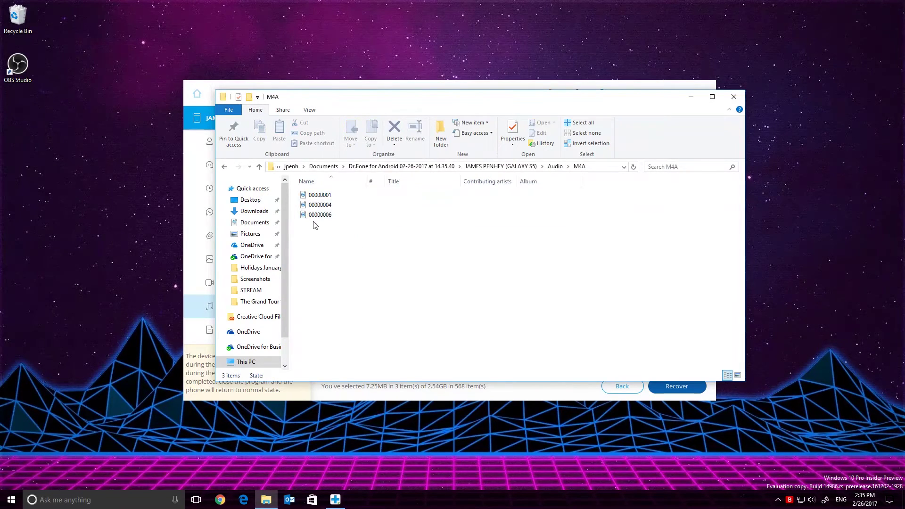
click(434, 205)
click(434, 225)
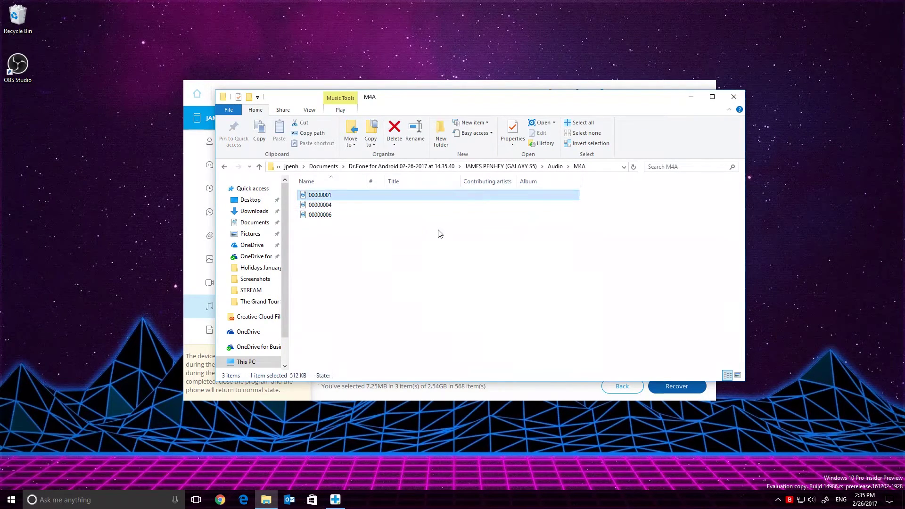
click(733, 96)
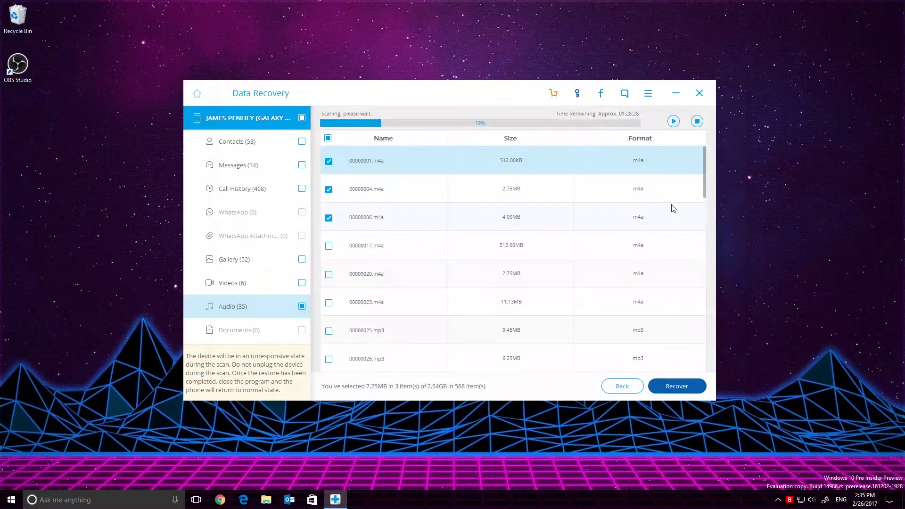
Stop the scan and glance at the recovered Contacts and Messages categories
click(697, 122)
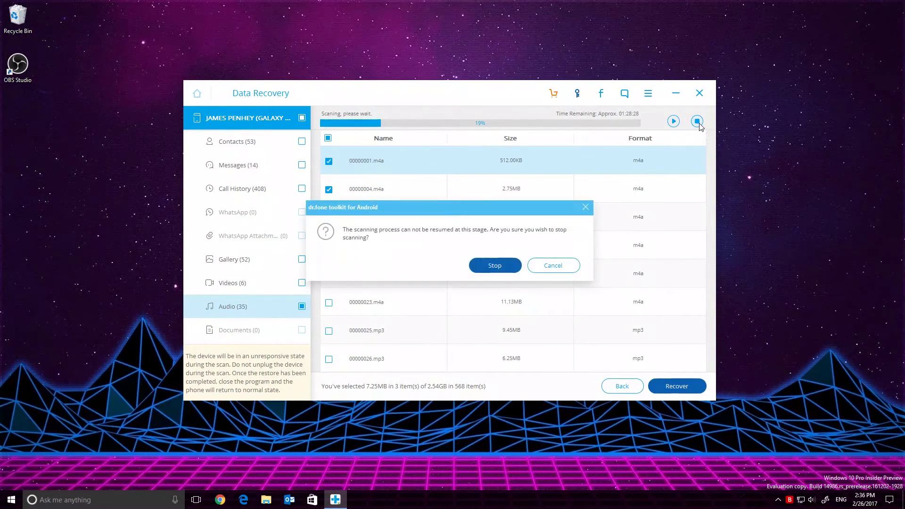
click(494, 266)
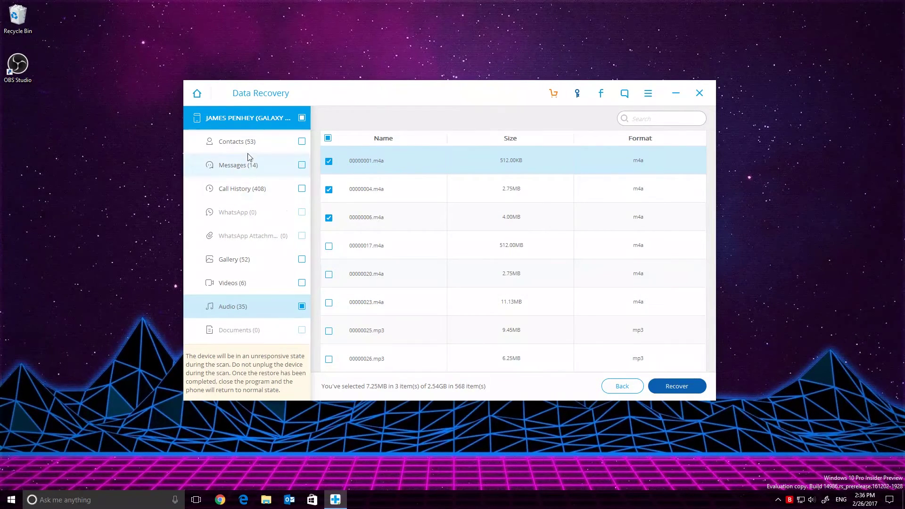
click(239, 143)
click(241, 164)
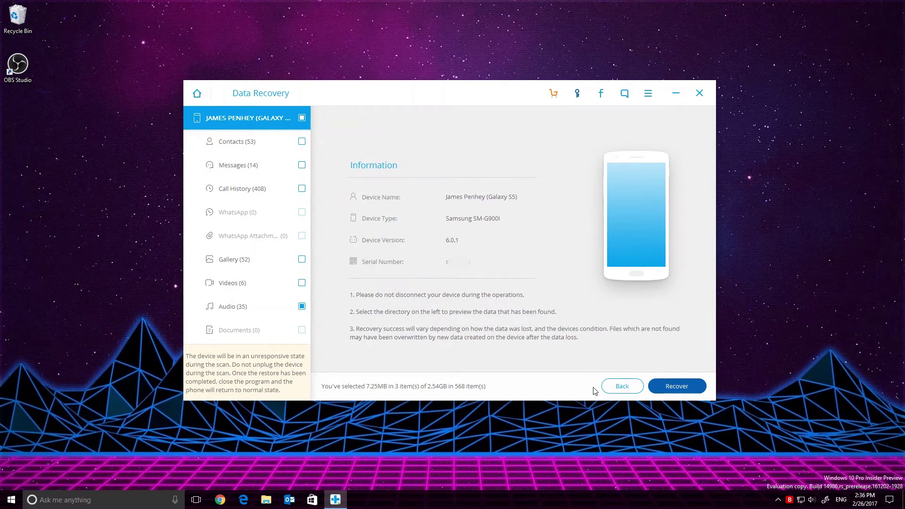
Leave the scan results for the home screen without saving them
click(622, 386)
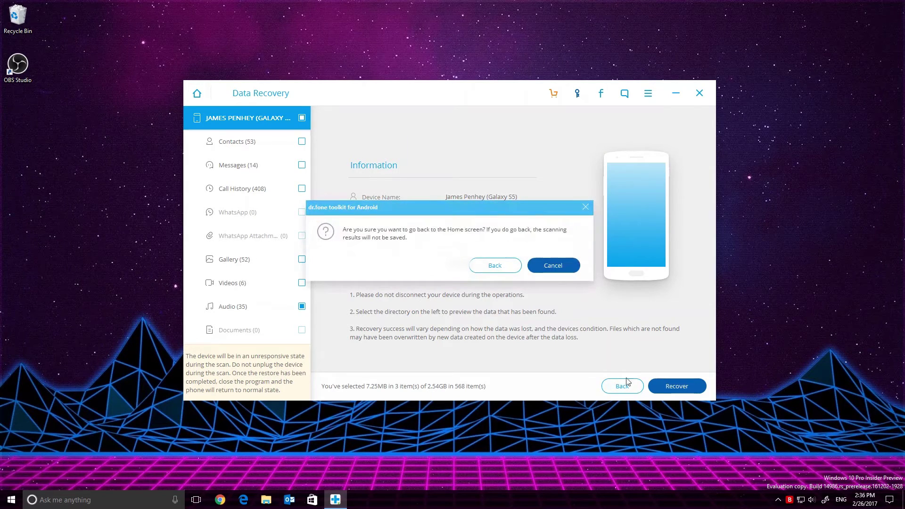
click(482, 266)
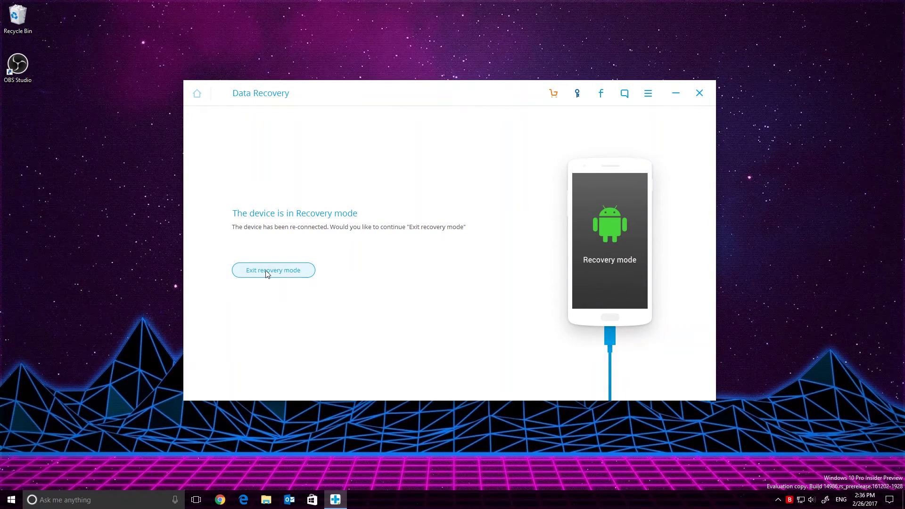
Exit the phone's recovery mode and return to the toolkit's home screen
click(267, 274)
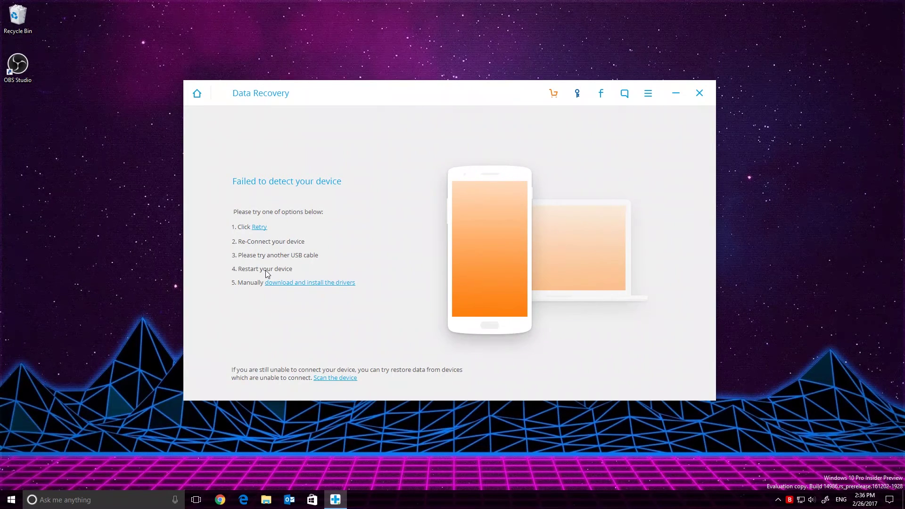
click(197, 89)
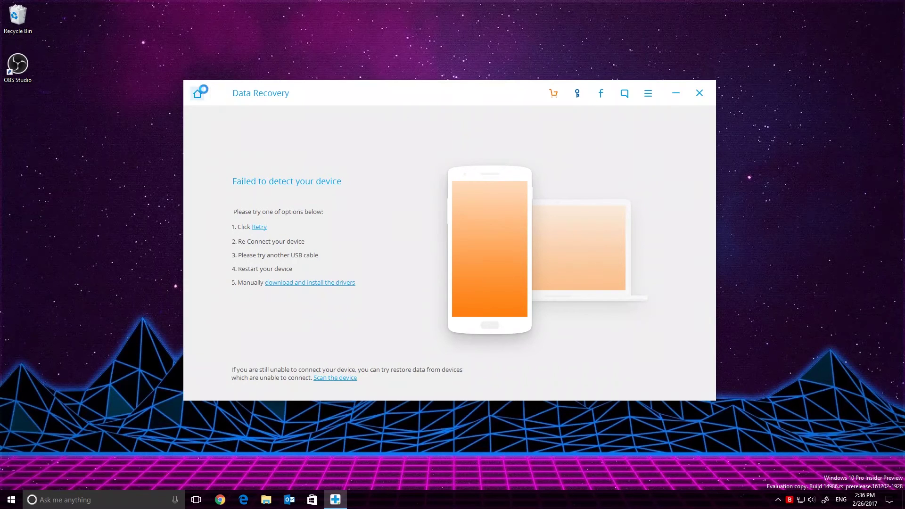